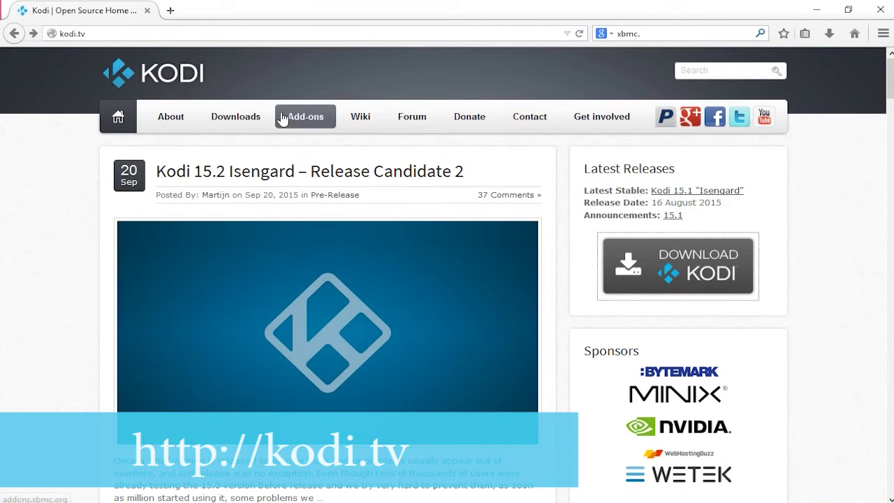
Download the Windows installer for the current stable release, Kodi v15.1 "Isengard", and save the file.
left_click(664, 276)
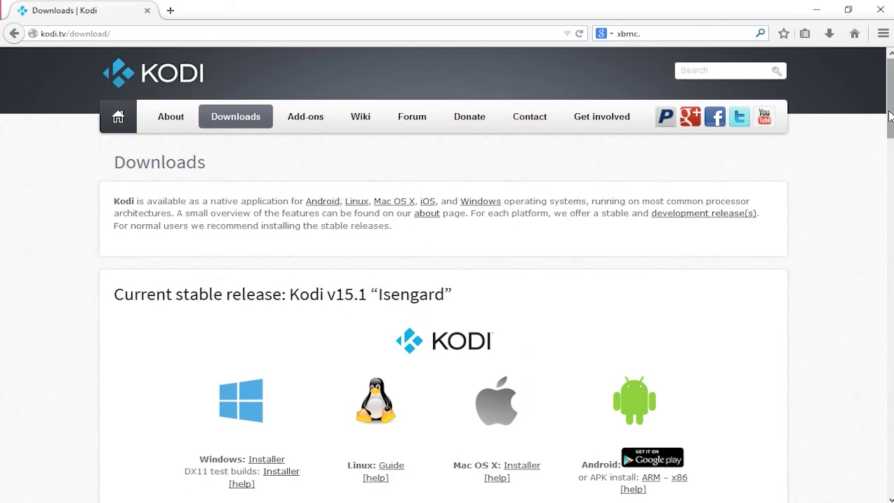
scroll(888, 114, "down", 5)
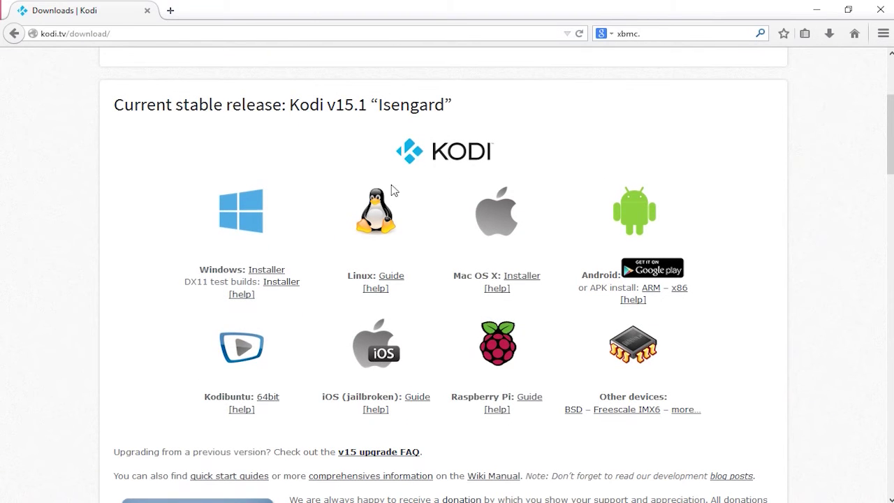
left_click(269, 271)
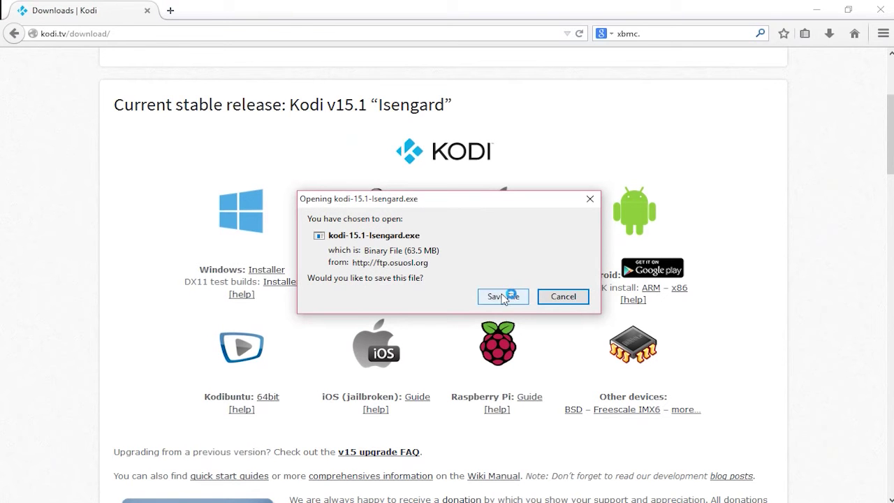
left_click(503, 297)
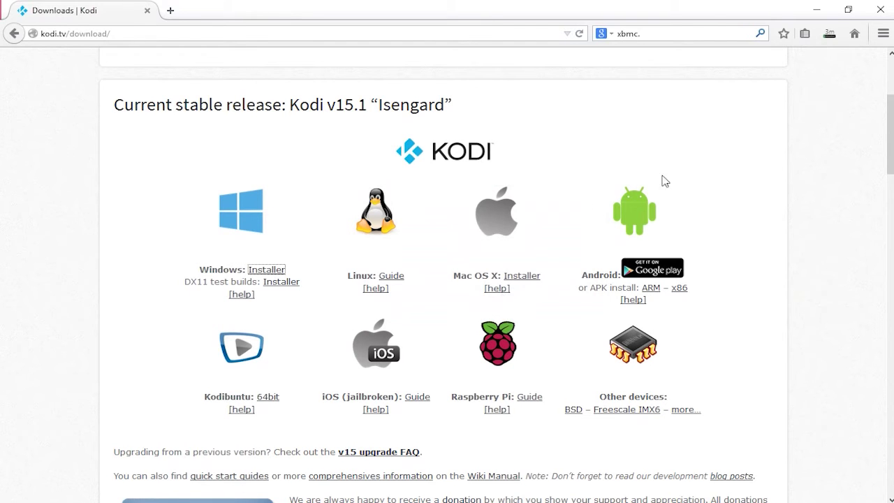
Launch the downloaded Kodi 15.1 installer and accept the license agreement.
left_click(830, 34)
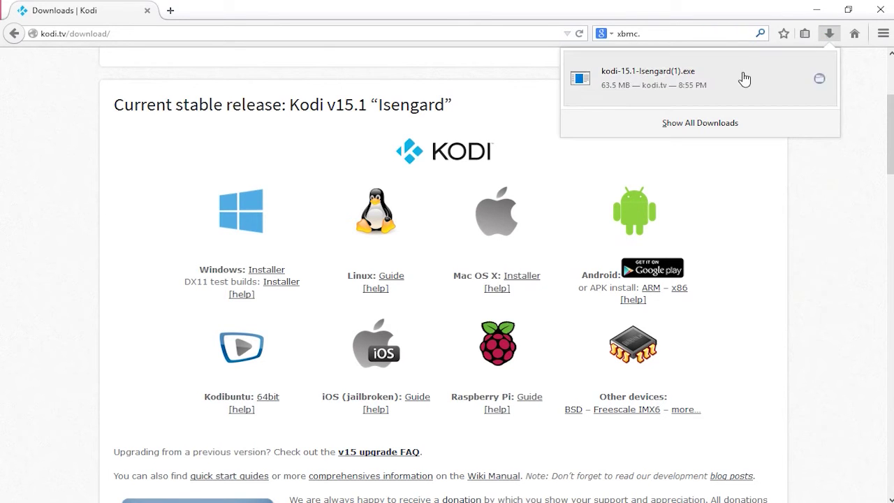
left_click(712, 76)
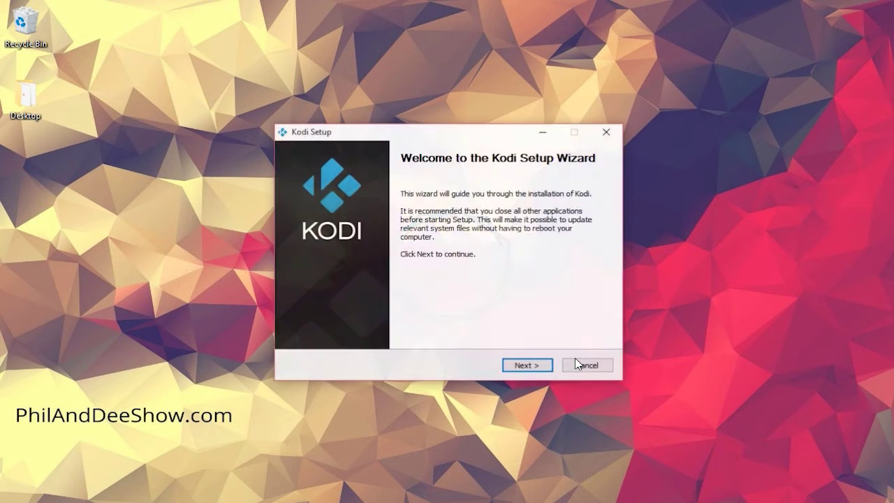
left_click(528, 366)
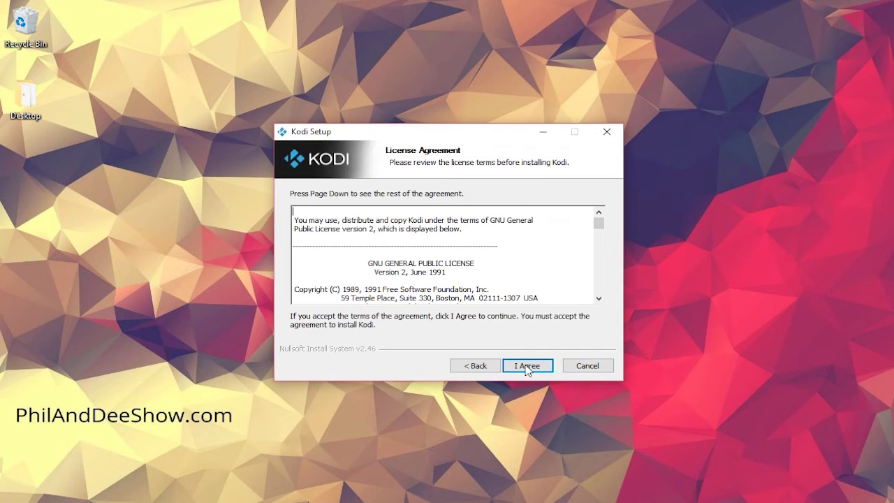
left_click(527, 366)
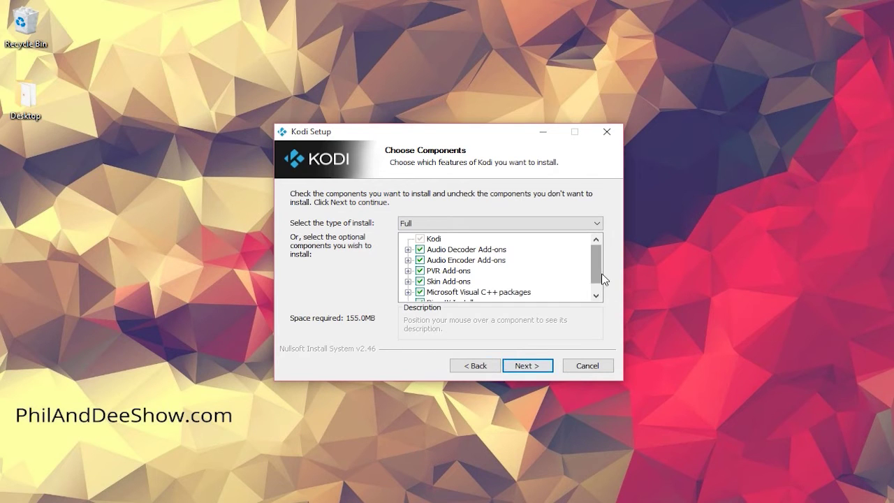
Install Kodi with the Full component set, destination C:\Program Files (x86)\Kodi and Start Menu folder Kodi.
mouse_move(597, 261)
left_mouse_down()
mouse_move(598, 275)
mouse_move(596, 255)
left_mouse_up()
left_click(535, 366)
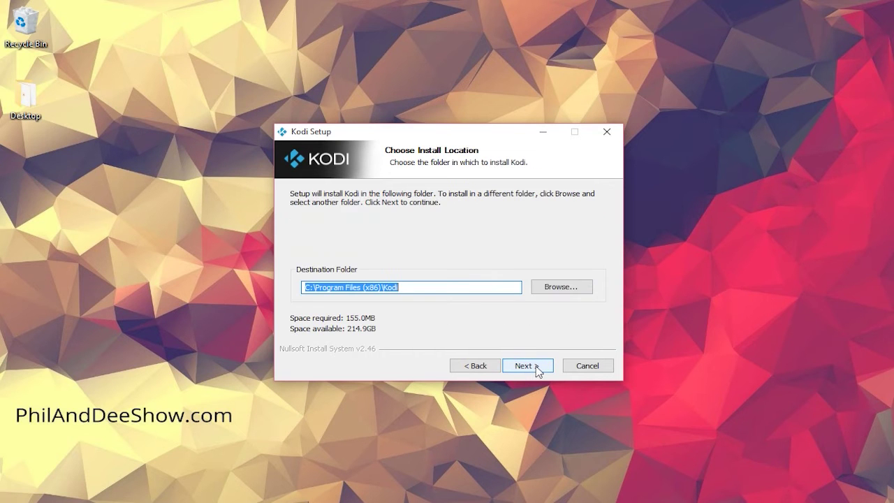
left_click(535, 366)
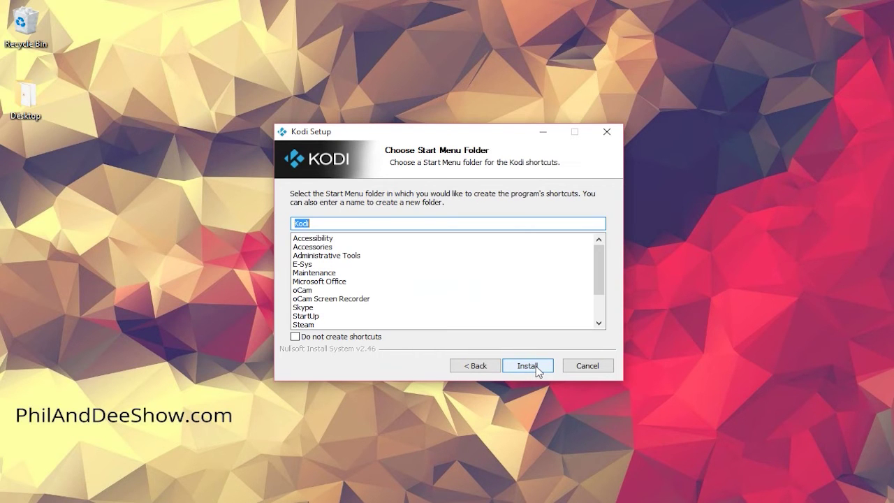
left_click(535, 366)
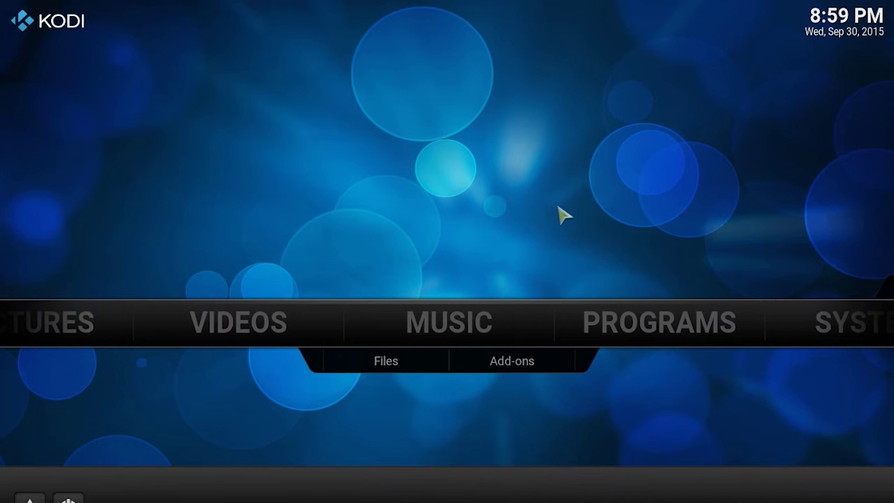
key("Left")
key("Left")
key("Left")
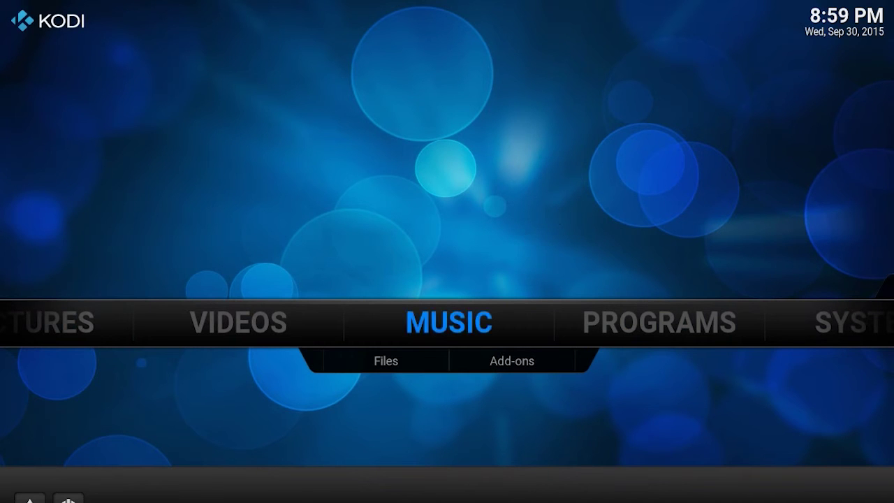
key("Right")
key("Right")
key("Right")
key("Right")
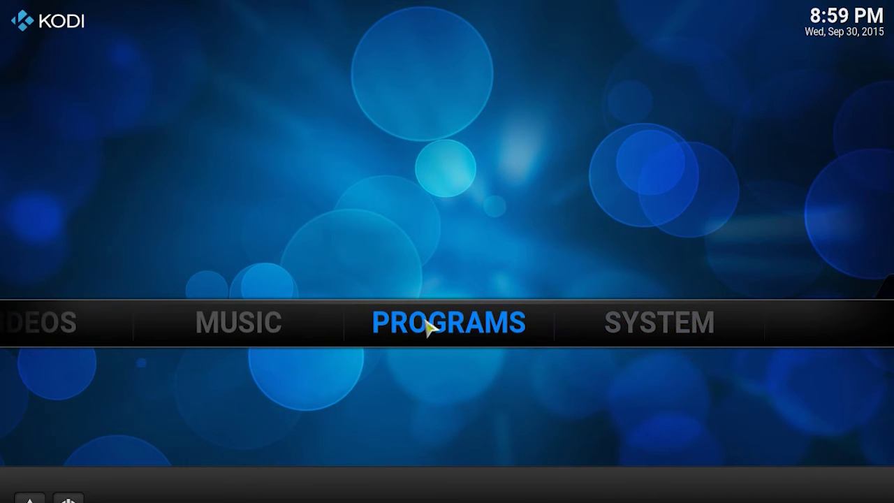
Open the system File manager and start adding a new files source.
mouse_move(593, 331)
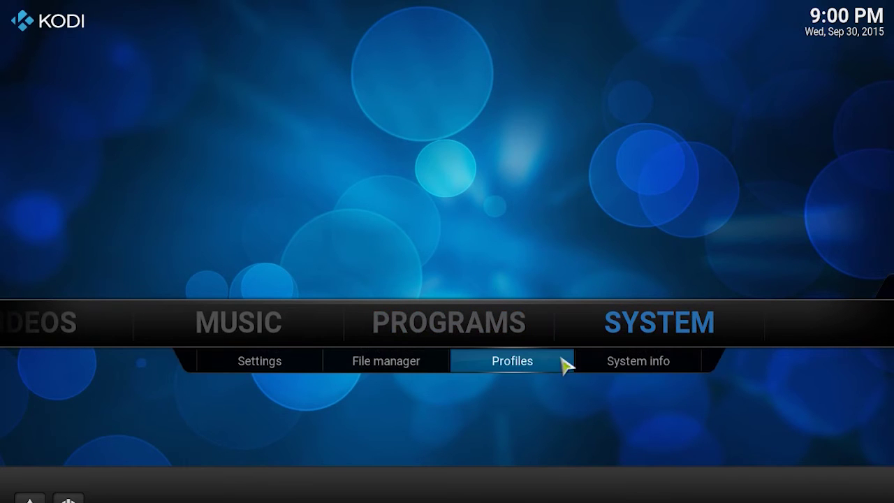
left_click(428, 365)
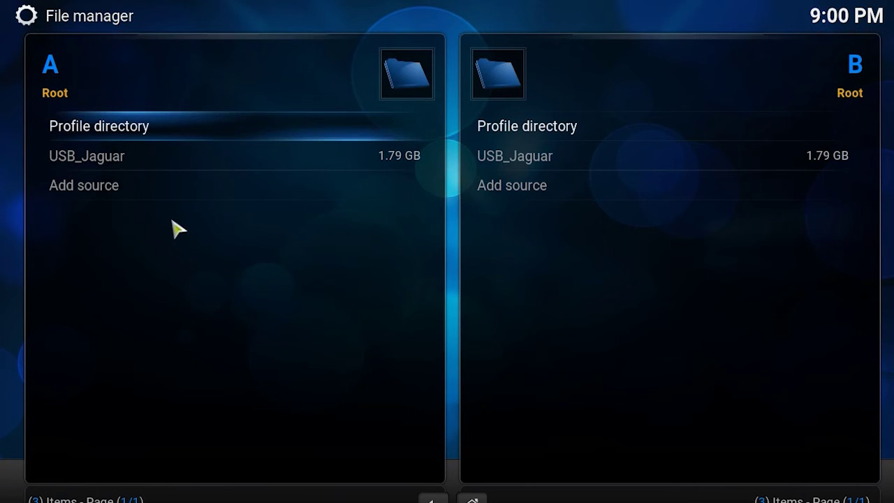
left_click(139, 195)
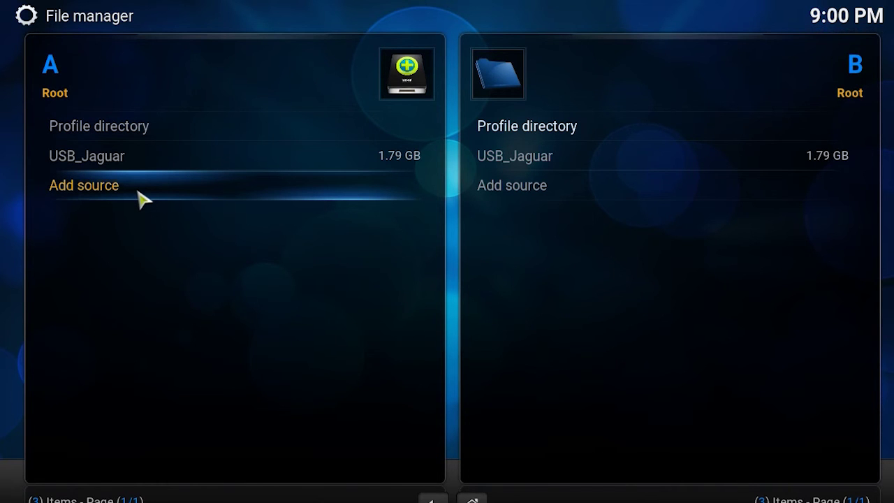
left_click(139, 195)
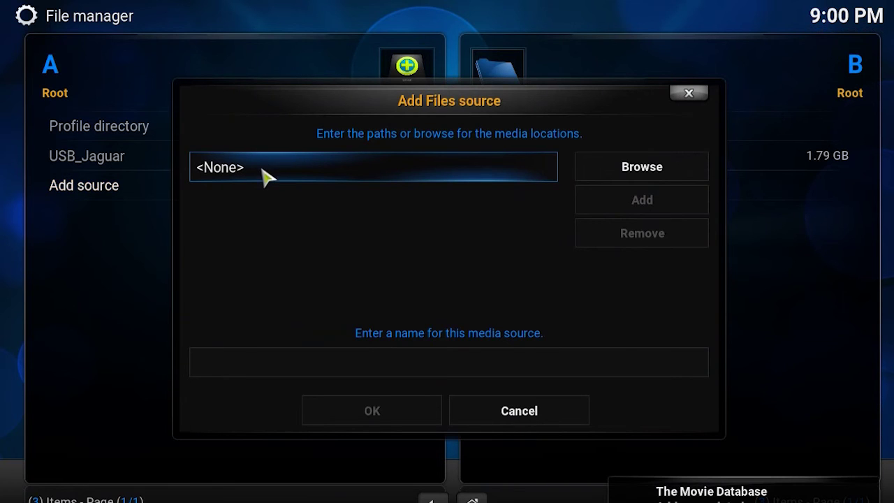
left_click(266, 177)
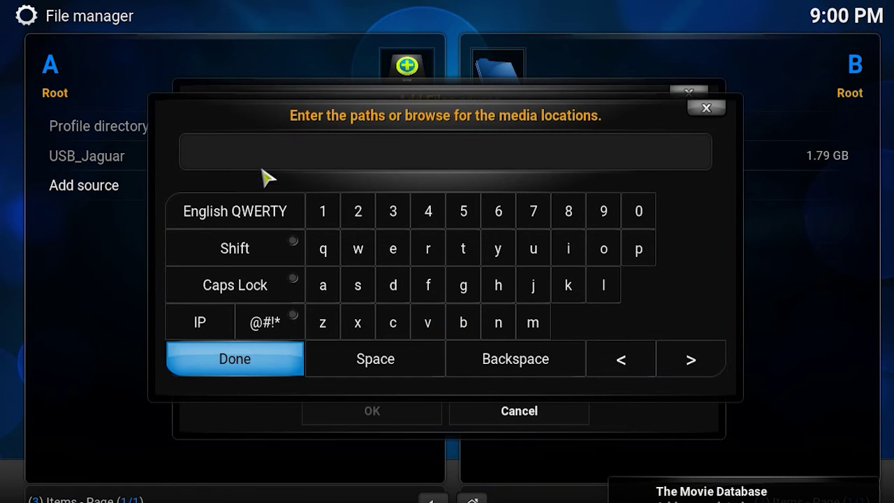
type("htt")
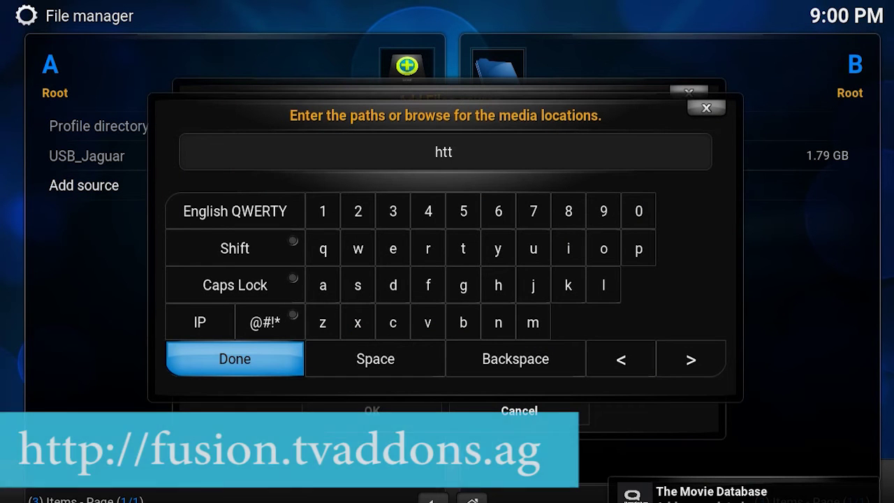
type("p://")
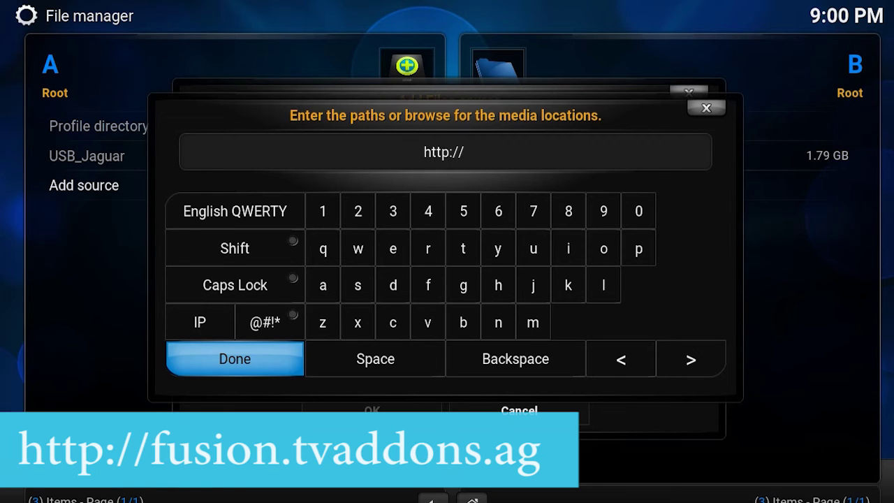
type("fusi")
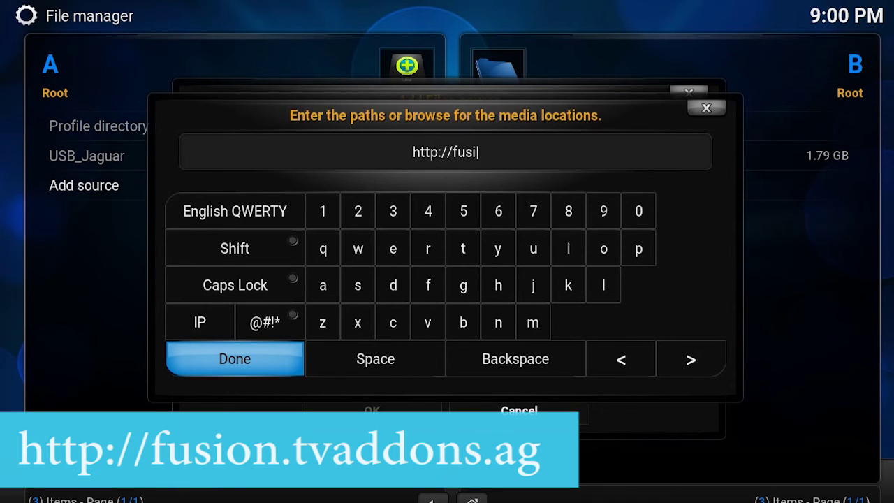
type("on.")
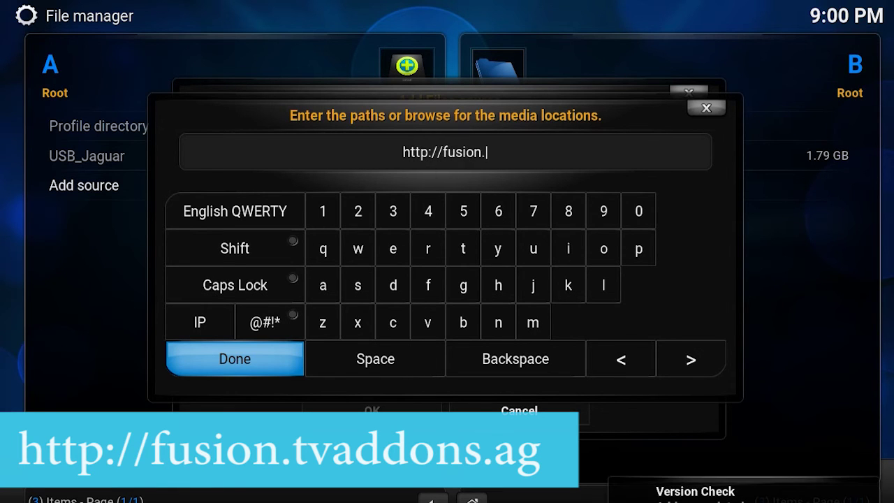
type("tvaddos")
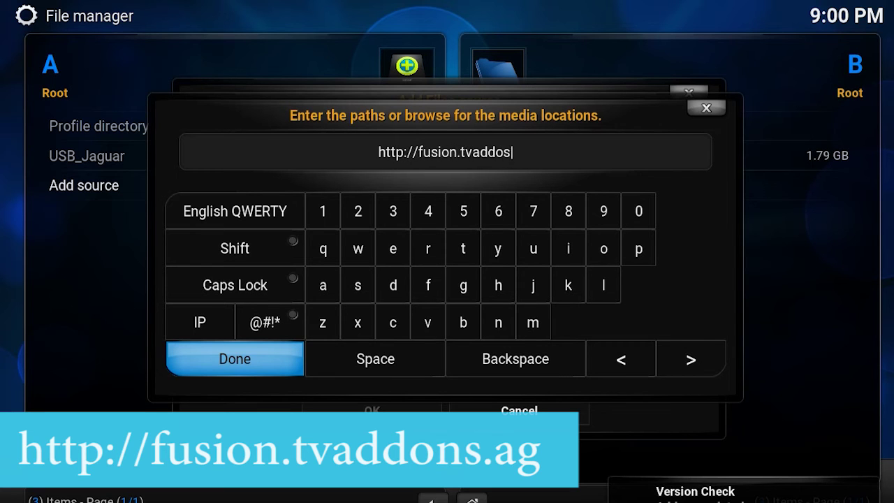
key("BackSpace")
type("ns.o")
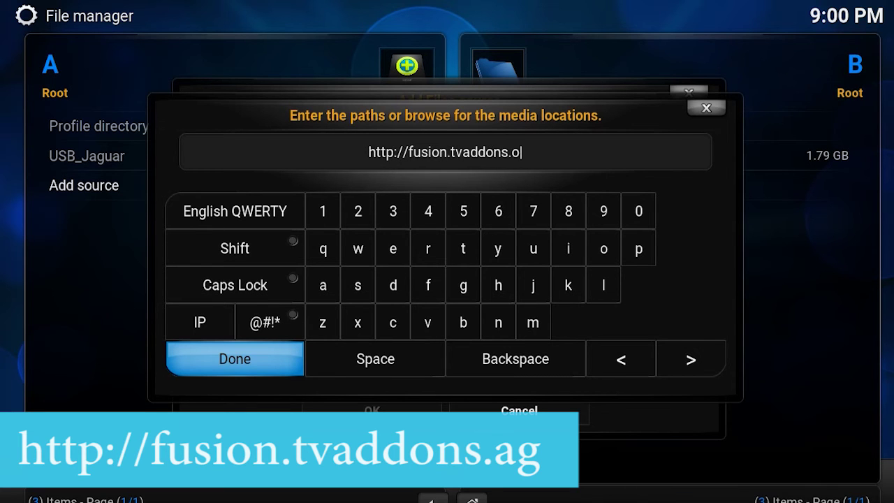
key("BackSpace")
type("ag")
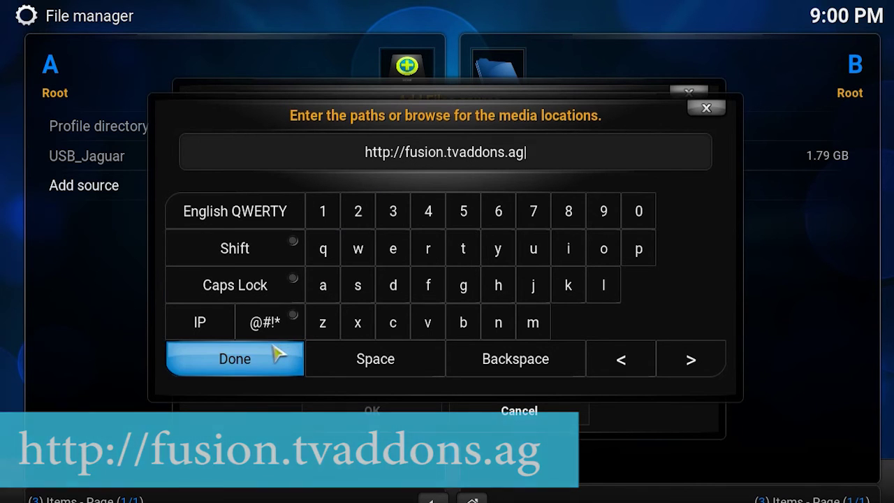
left_click(280, 352)
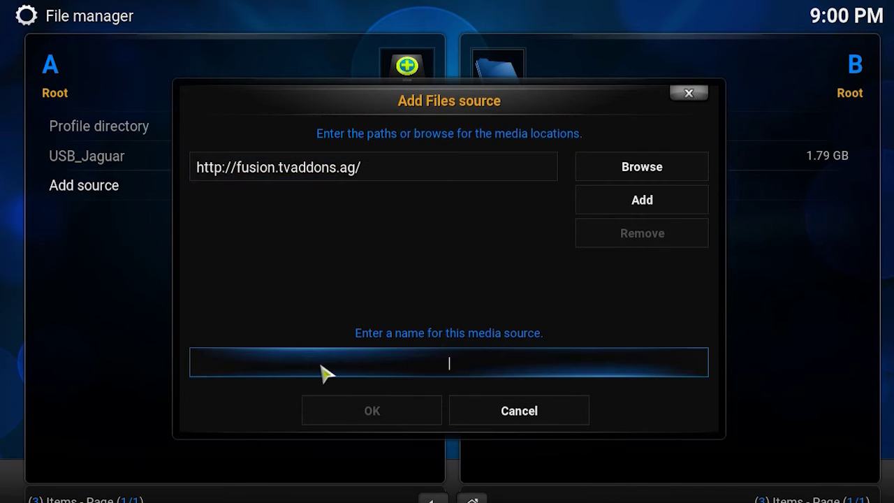
Name the media source Fusion and save it.
left_click(324, 374)
type("Fusion")
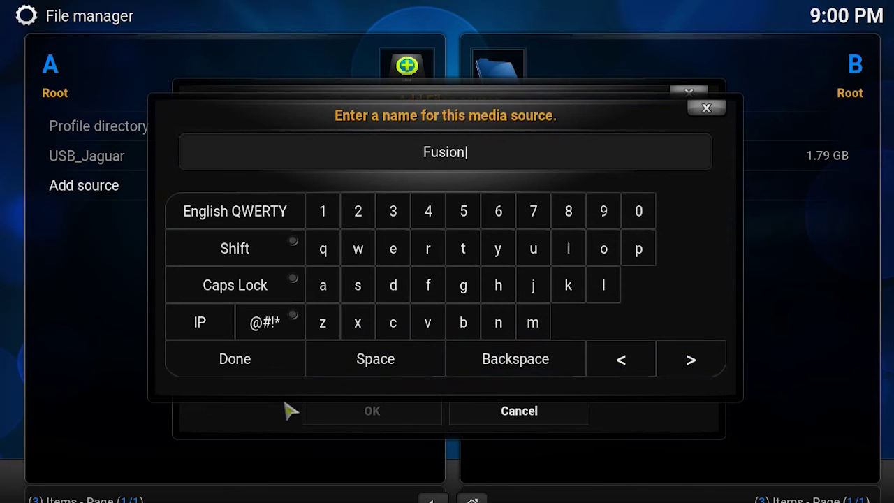
left_click(274, 370)
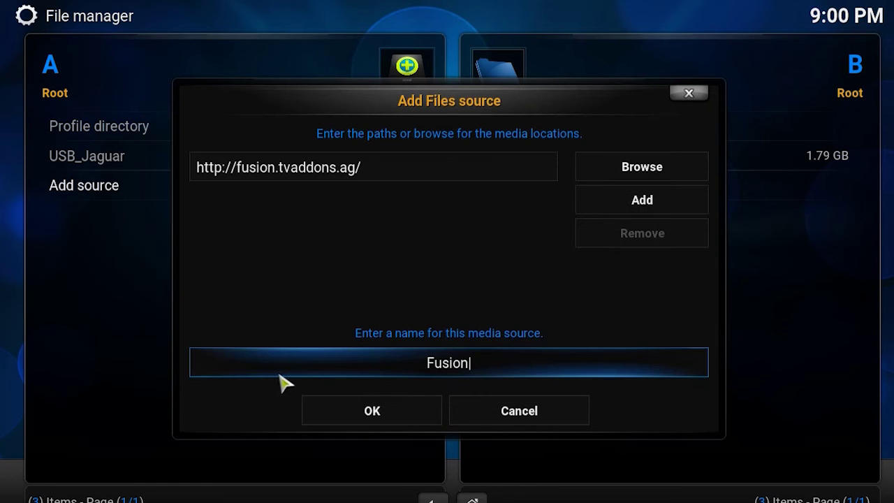
left_click(328, 410)
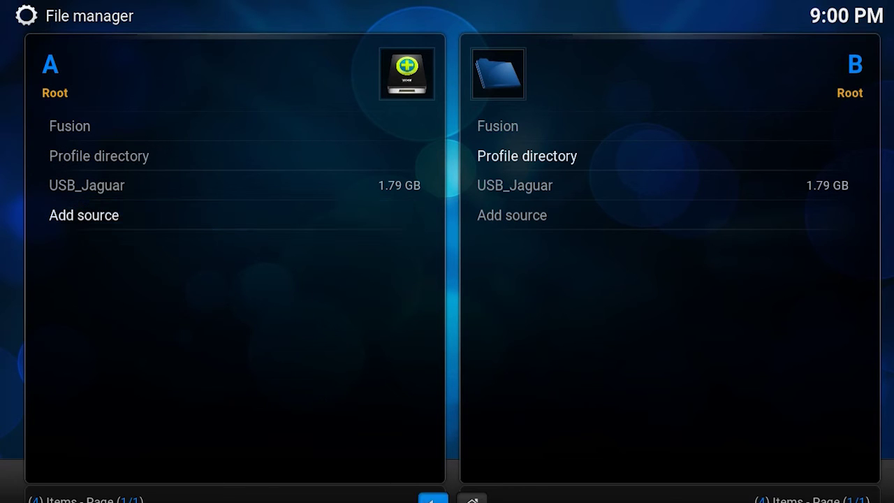
Leave the File manager and open the system settings.
left_click(432, 498)
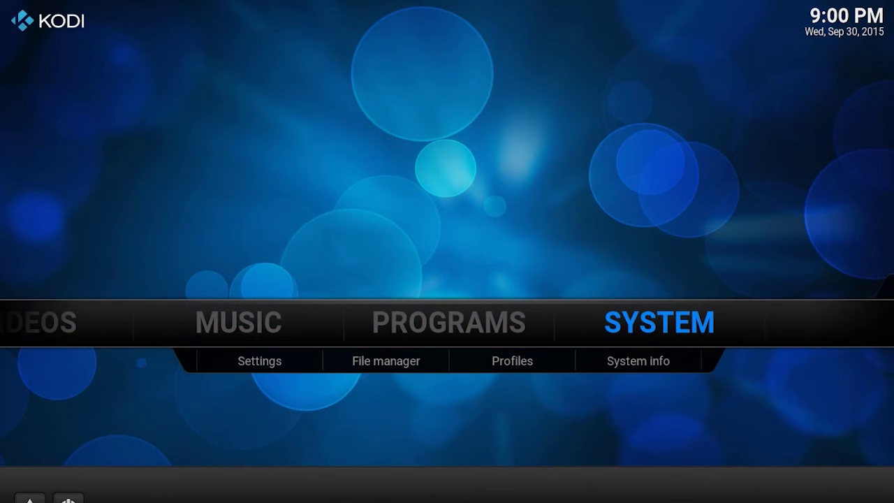
key("Down")
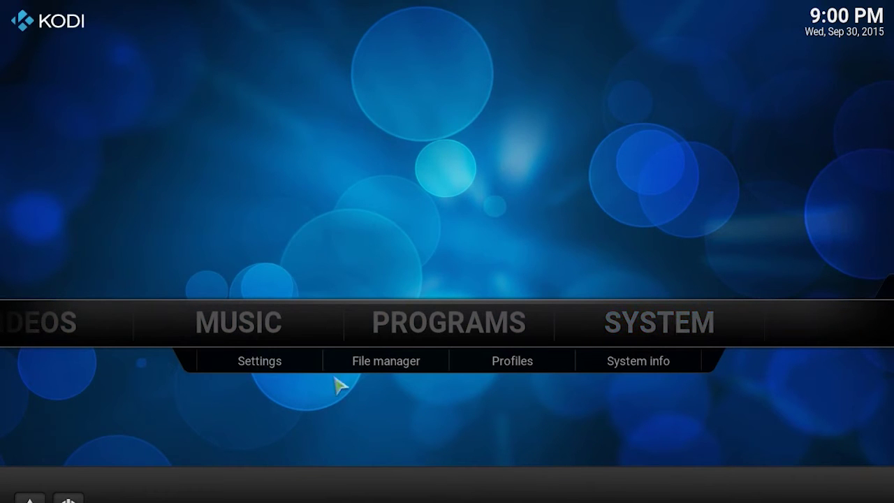
left_click(296, 366)
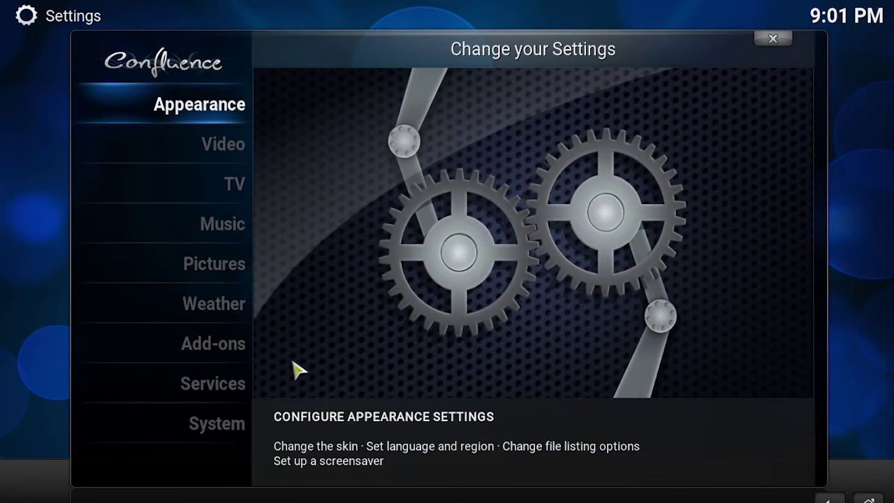
Open the Add-ons section of the settings and dismiss its first run help.
key("Down")
key("Down")
key("Down")
key("Down")
key("Down")
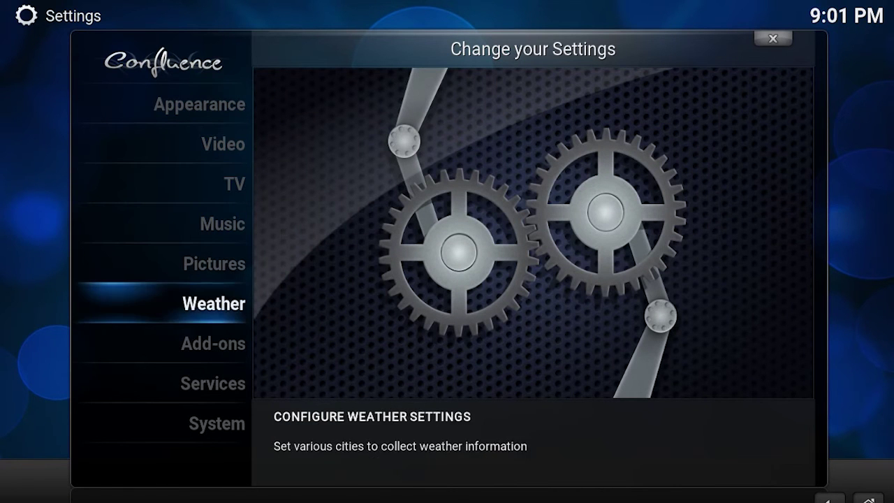
key("Down")
key("Return")
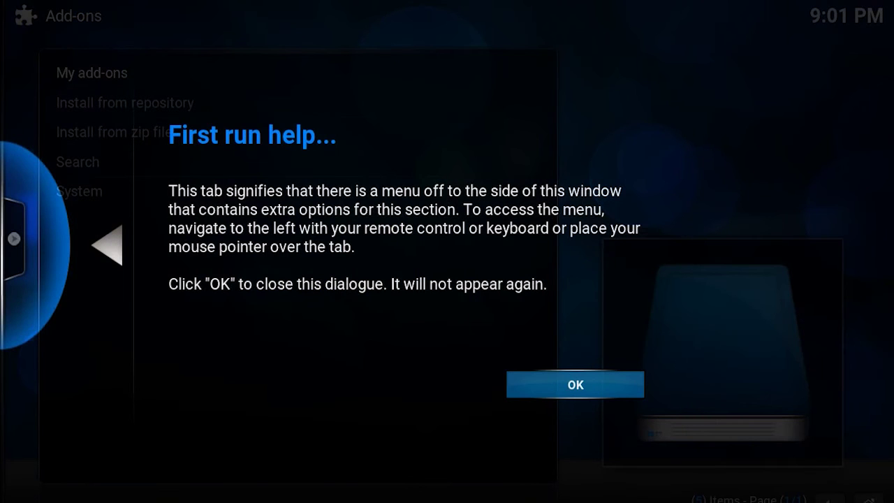
key("Return")
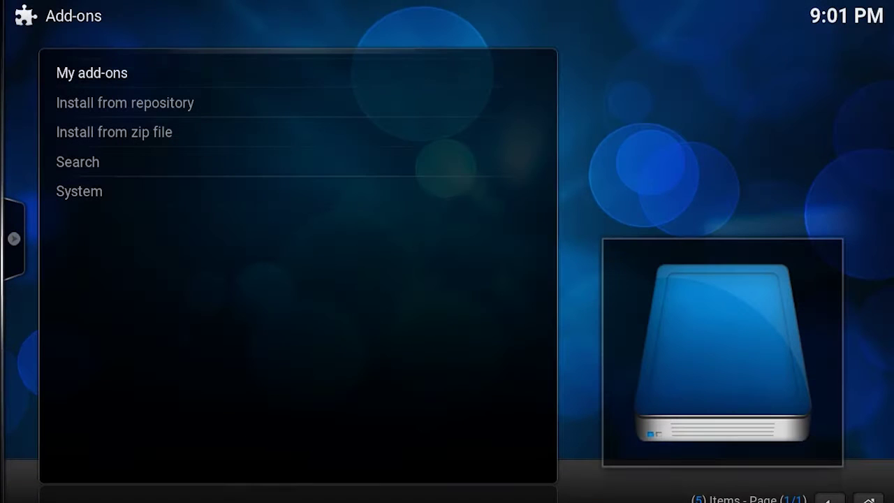
Start an add-on installation from a zip file and open the Fusion source.
key("Down")
key("Down")
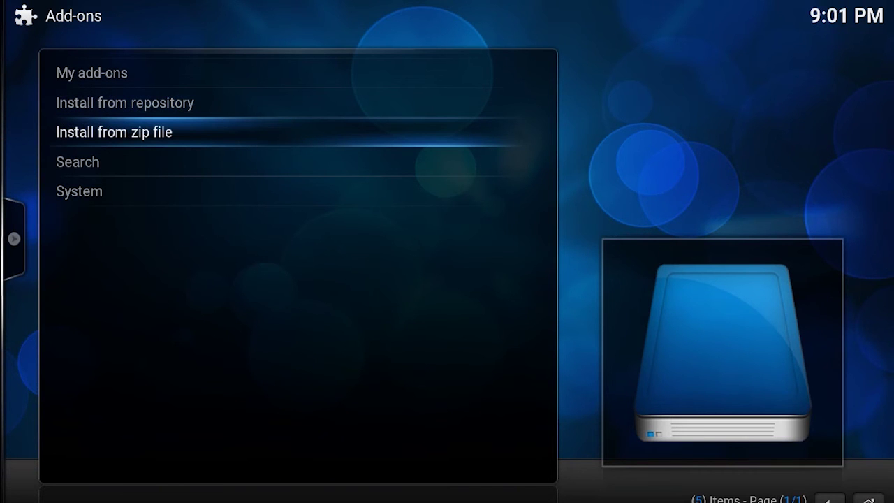
key("Return")
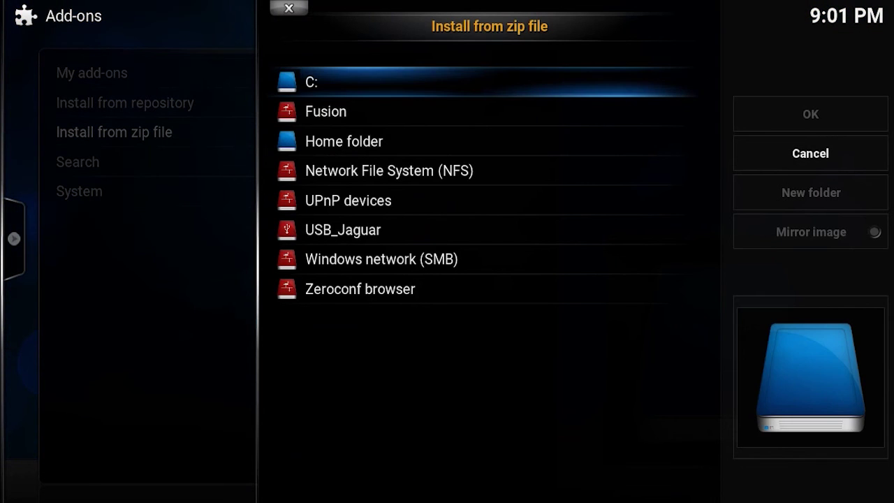
key("Down")
key("Return")
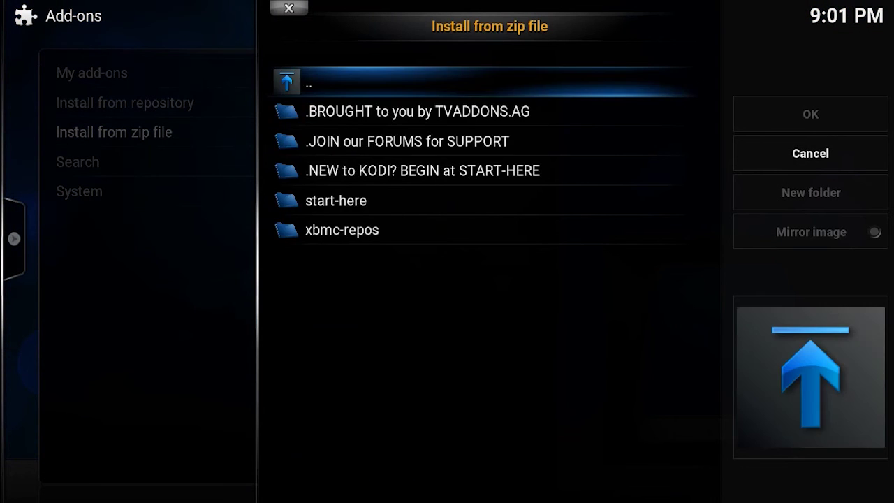
Open the start-here folder of the Fusion source.
key("Down")
key("Down")
key("Down")
key("Down")
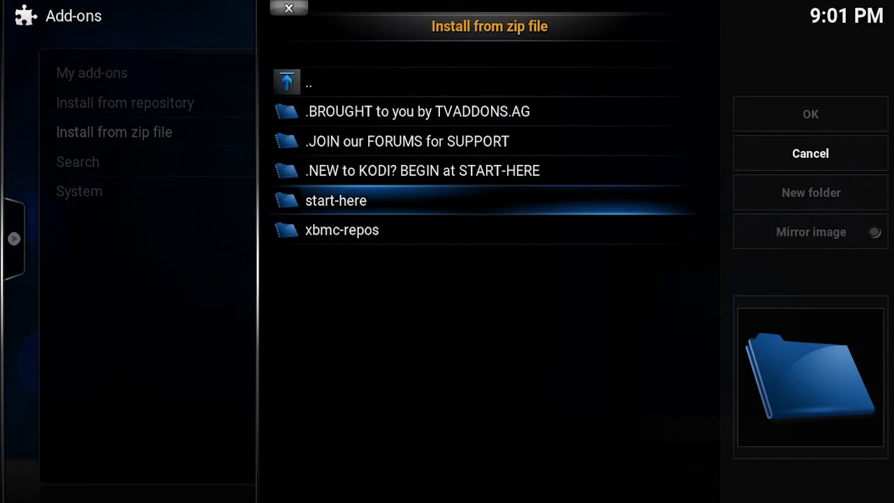
key("Return")
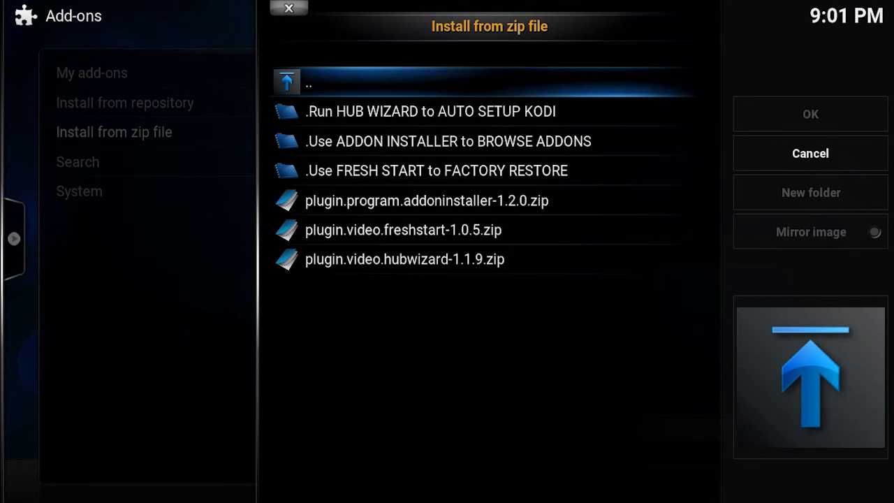
Install the Config Wizard add-on from plugin.video.hubwizard-1.1.9.zip.
key("Down")
key("Down")
key("Down")
key("Down")
key("Down")
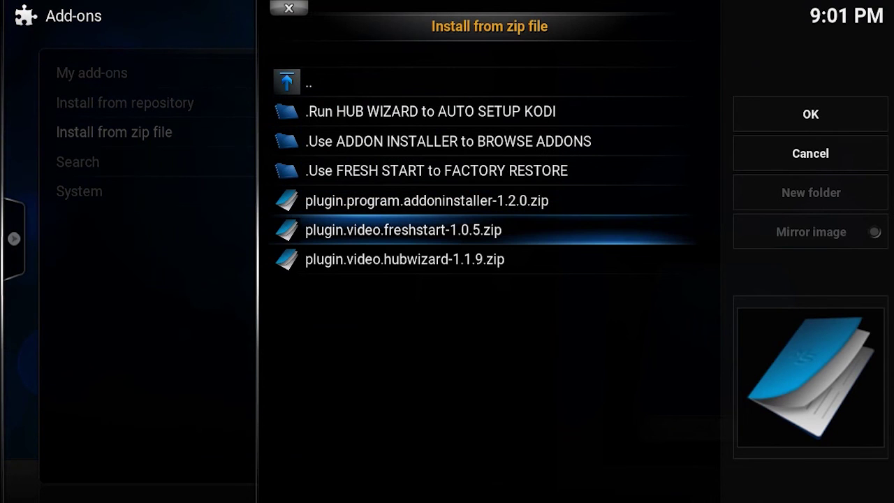
key("Down")
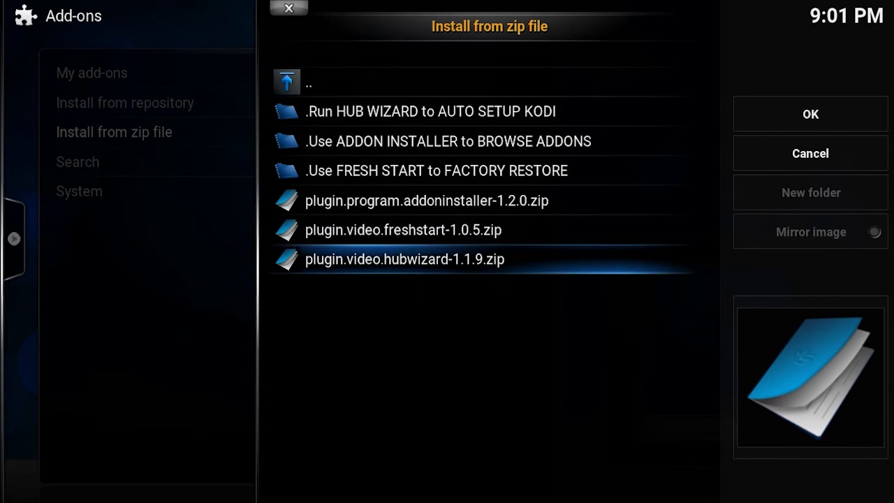
key("Return")
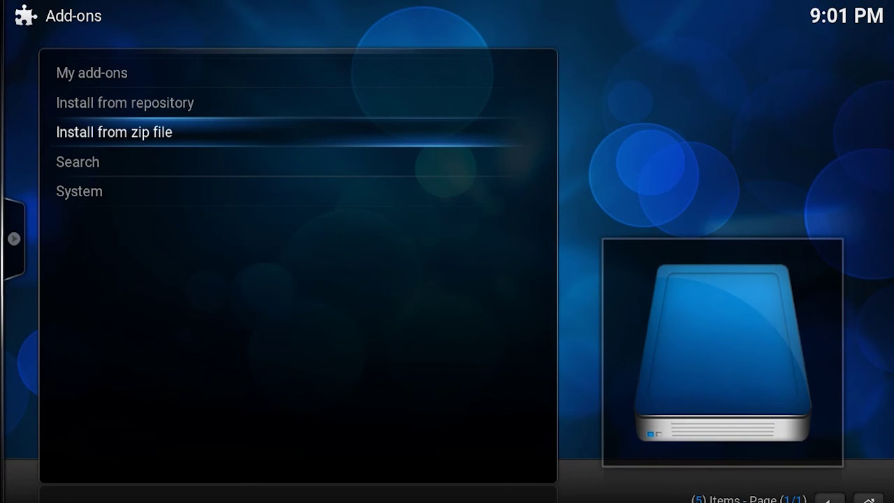
Leave the settings for the home screen and launch Config Wizard from the program add-ons.
key("Escape")
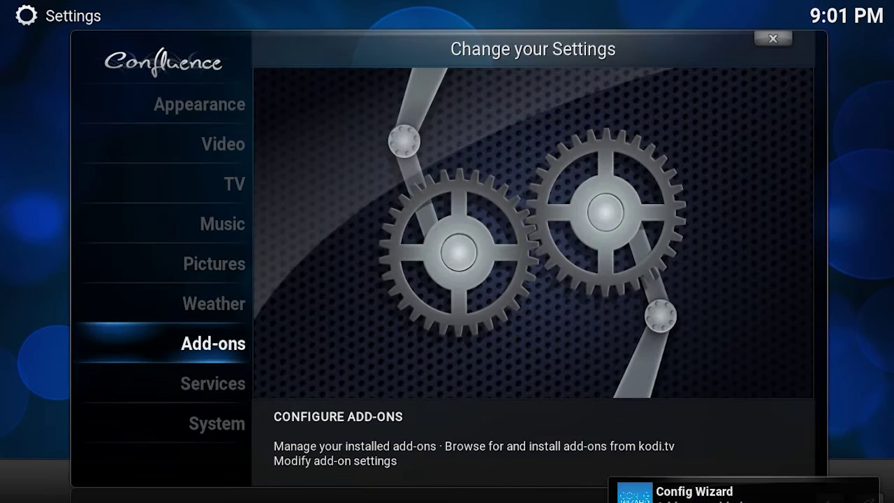
key("Escape")
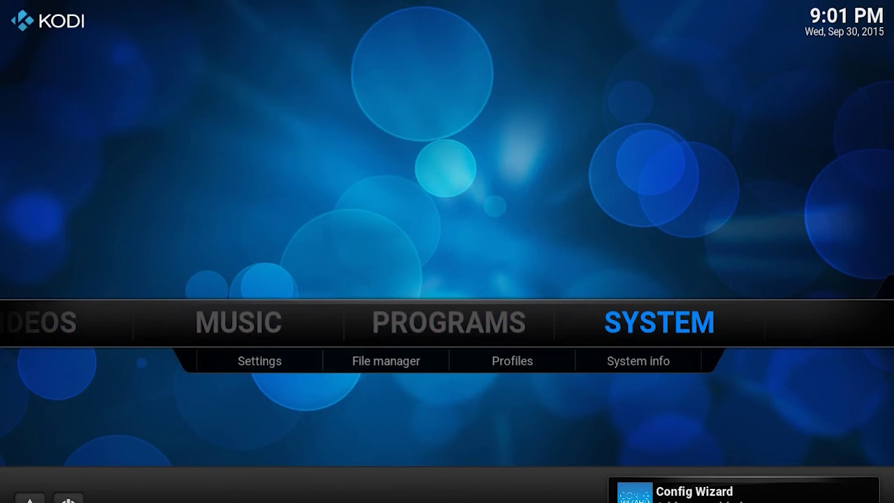
key("Left")
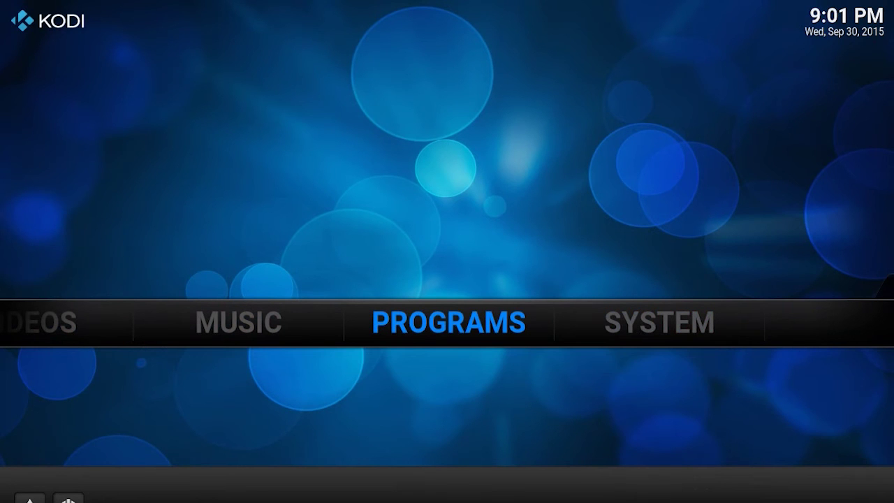
key("Return")
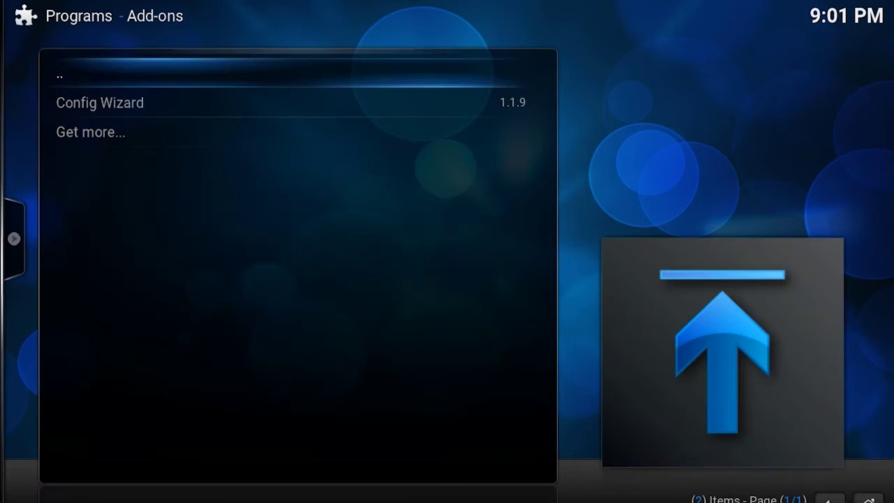
key("Down")
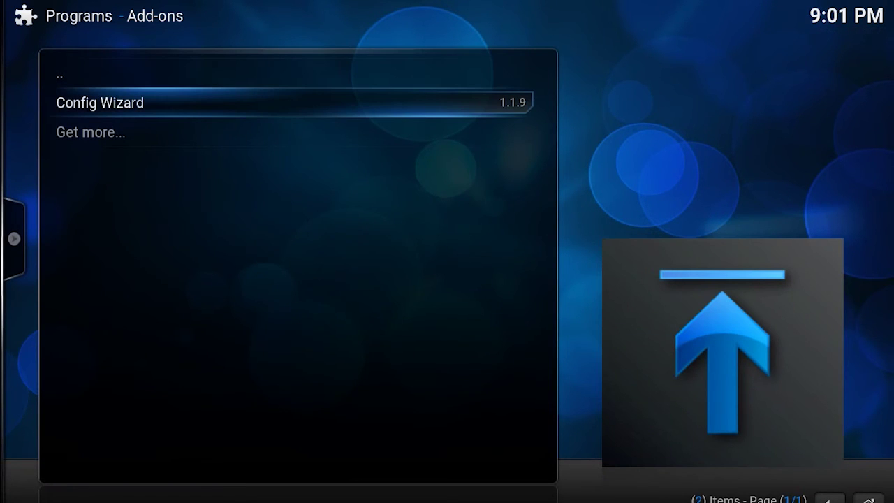
key("Return")
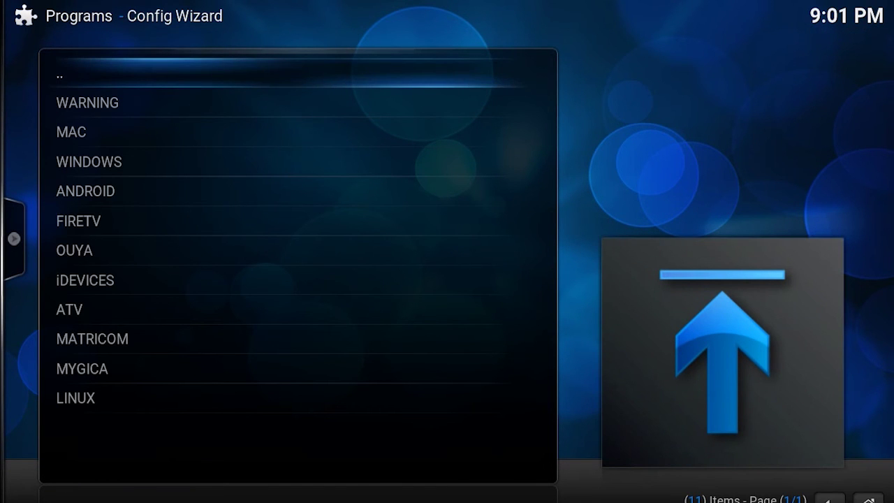
Run the WINDOWS setup in Config Wizard and agree to let TVADDONS.AG customize the add-on selection.
key("Down")
key("Down")
key("Down")
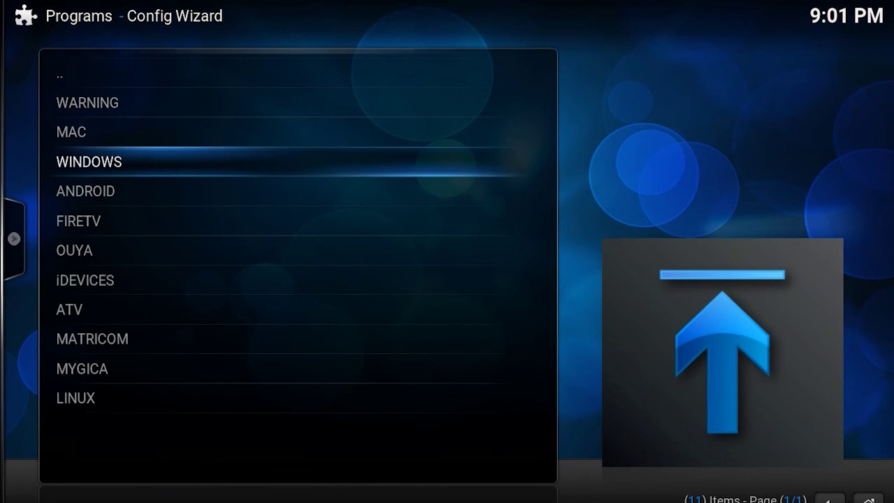
key("Return")
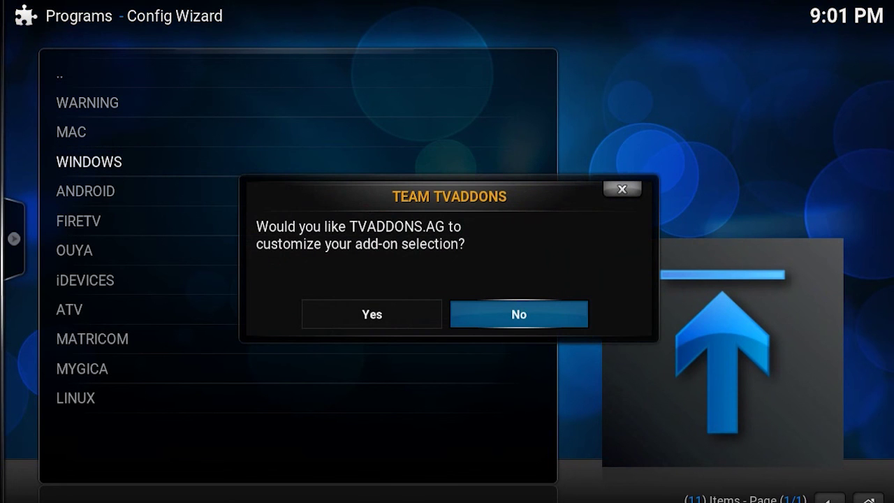
key("Left")
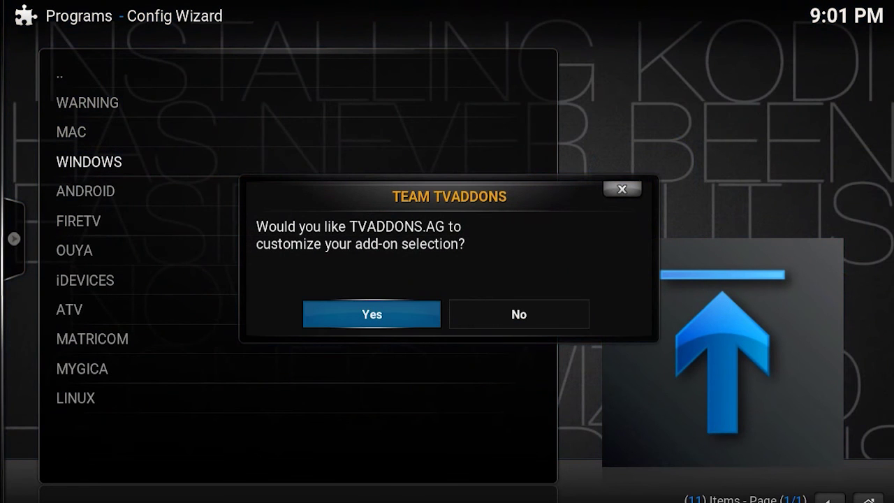
key("Return")
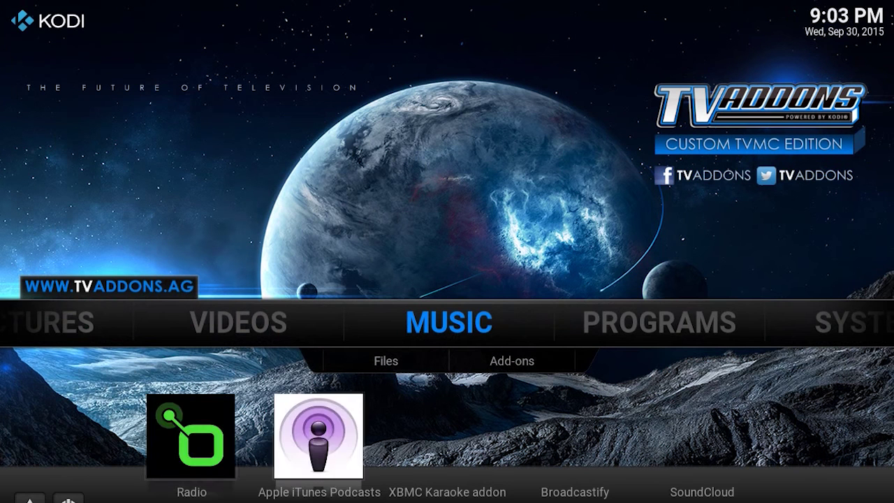
Open the list of installed video add-ons from the home screen.
key("Left")
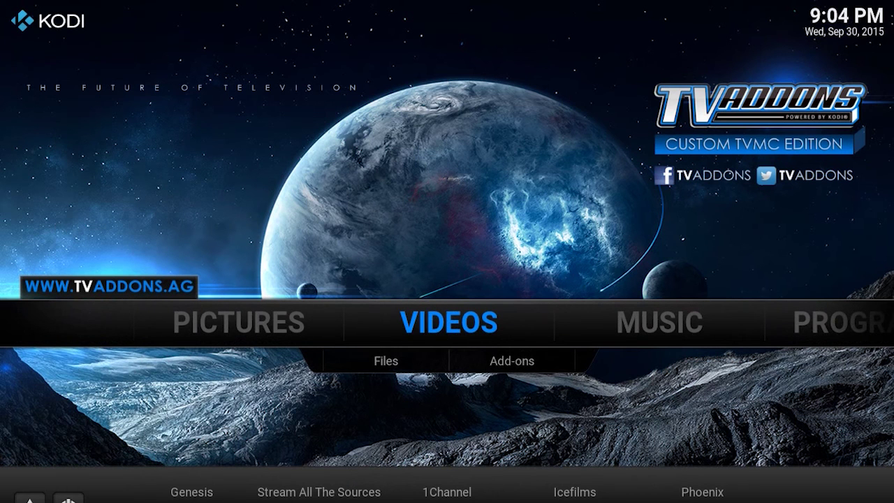
key("Down")
key("Right")
key("Return")
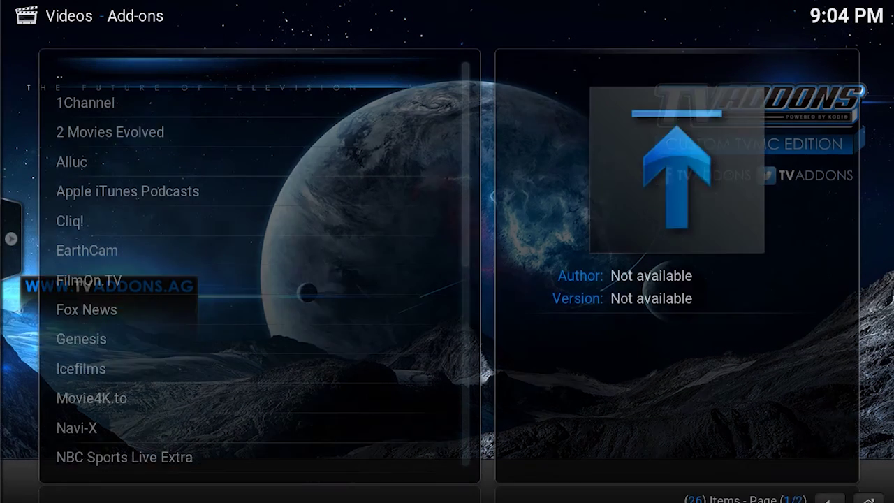
Look through the installed video add-ons and their descriptions, from 1Channel down to Fox News.
key("Down")
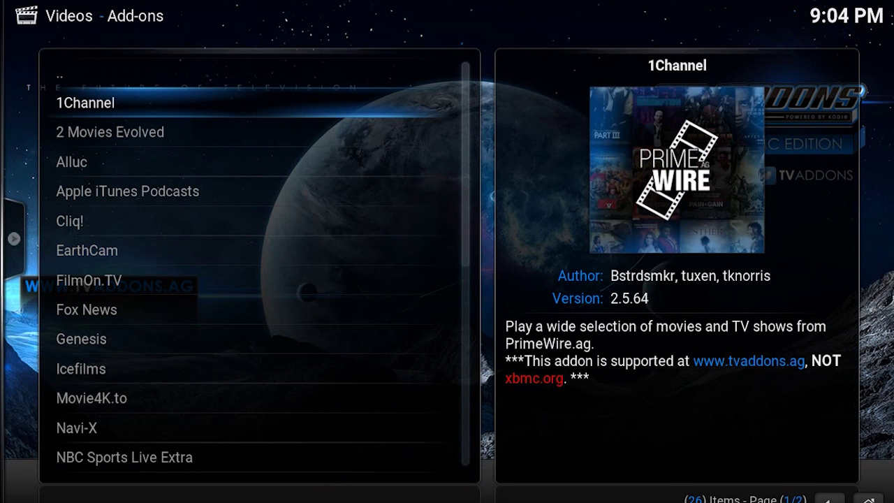
key("Down")
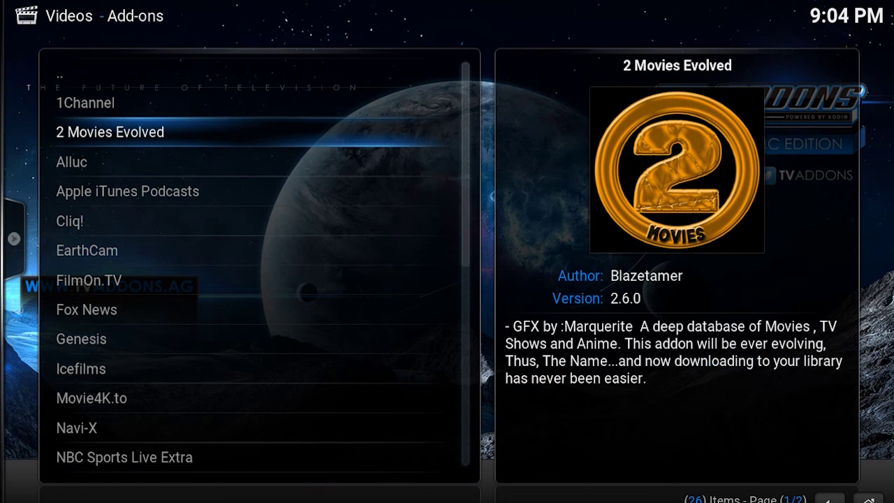
key("Down")
key("Down")
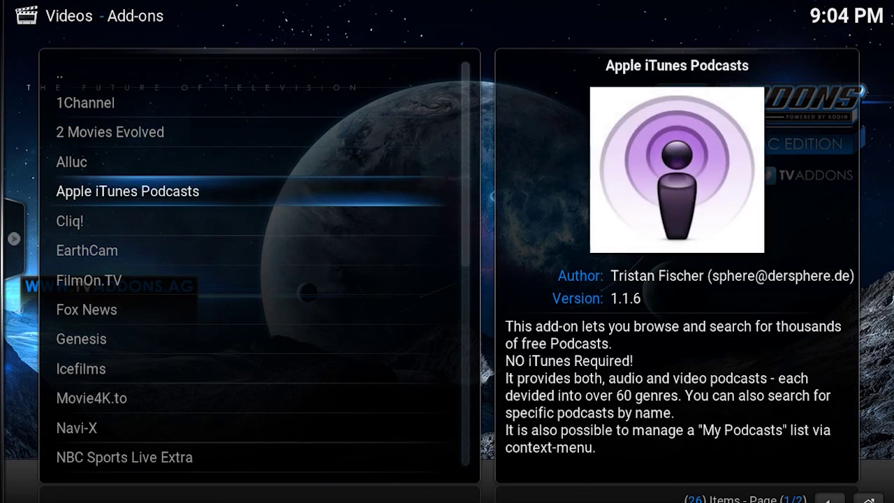
key("Down")
key("Down")
key("Down")
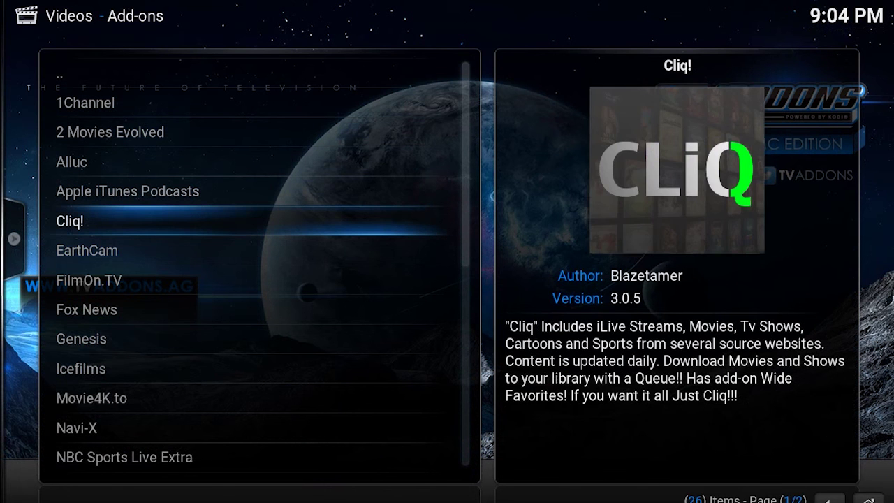
key("Down")
key("Down")
key("Down")
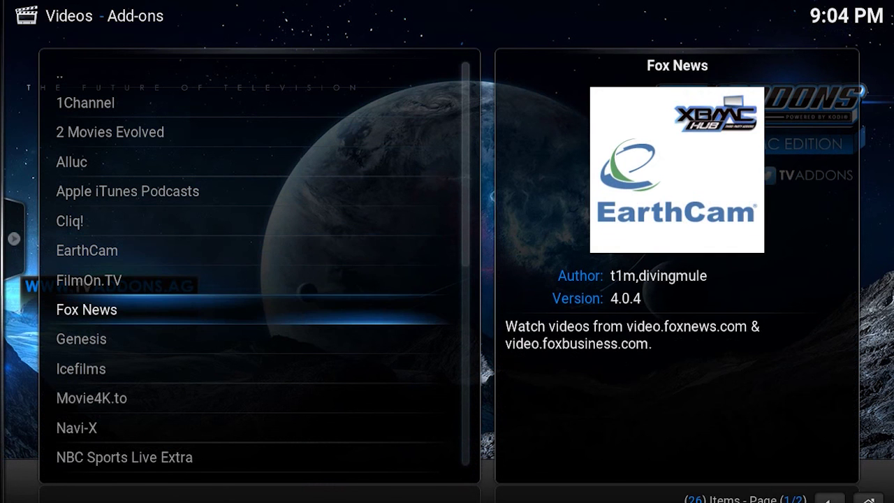